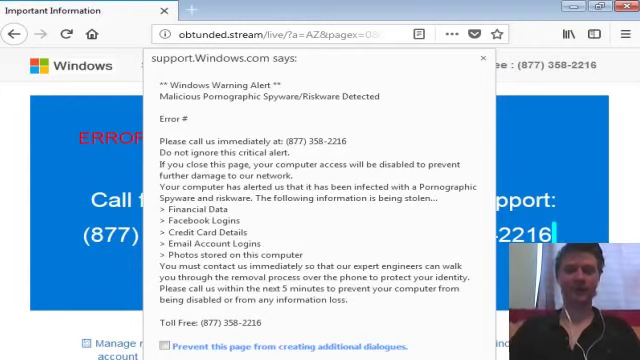
Open a new private Firefox window, then move from the filled-in name to the Support Key field
right_click(207, 355)
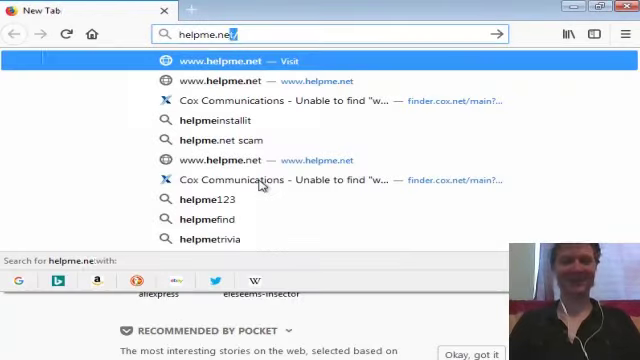
click(261, 185)
text(Kyle fcku)
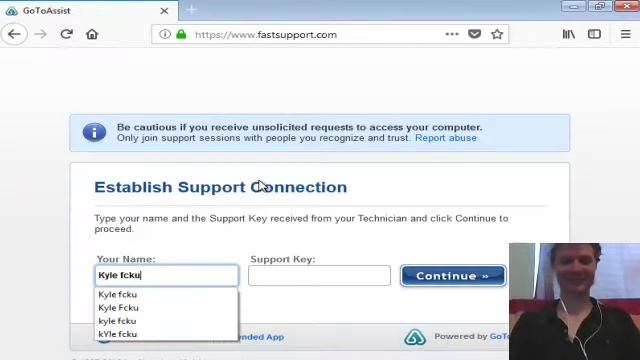
key(Tab)
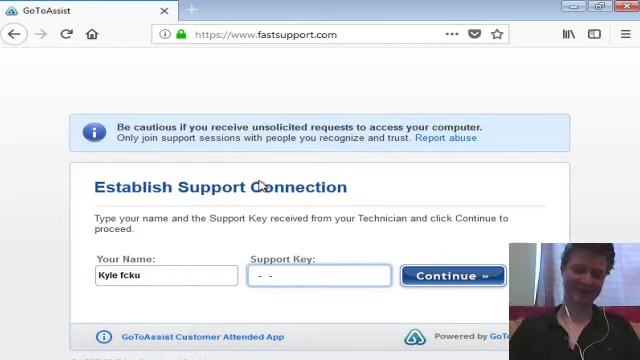